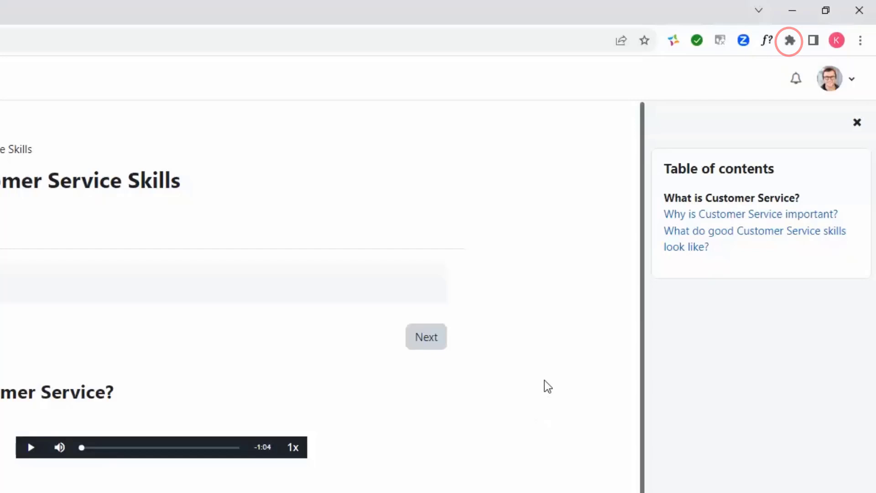
Reach the Chrome Web Store via Manage extensions and find the NaturalReader AI Text to Speech listing.
{"action": "left_click", "coordinate": [790, 41]}
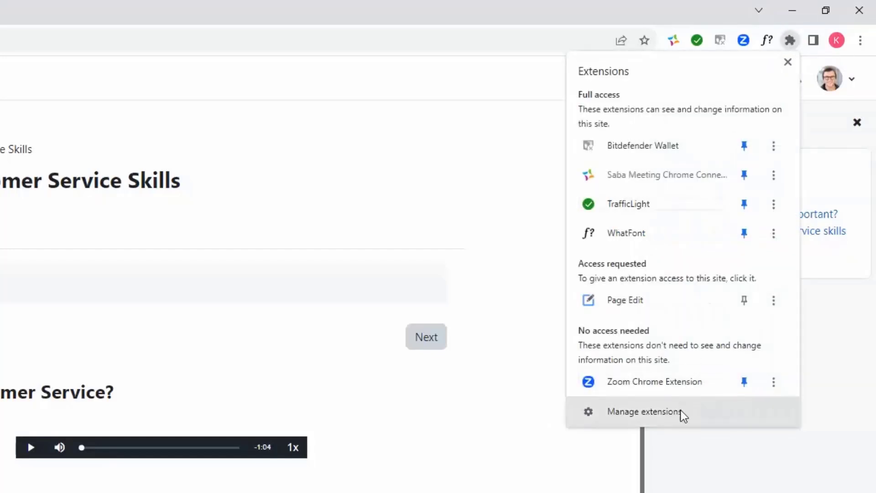
{"action": "left_click", "coordinate": [679, 413]}
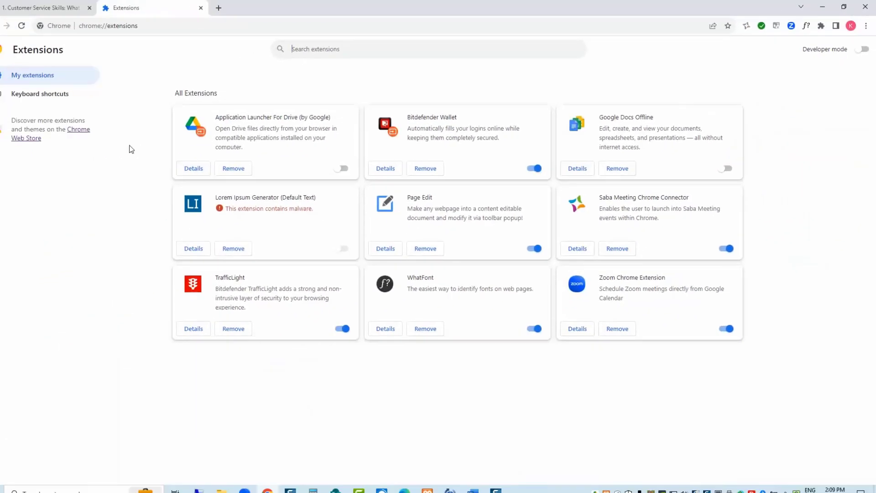
{"action": "left_click", "coordinate": [96, 130]}
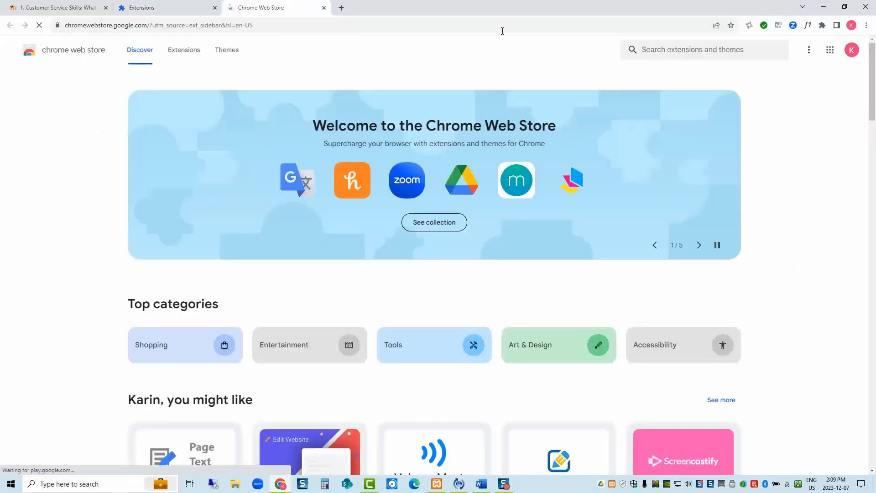
{"action": "left_click", "coordinate": [705, 57]}
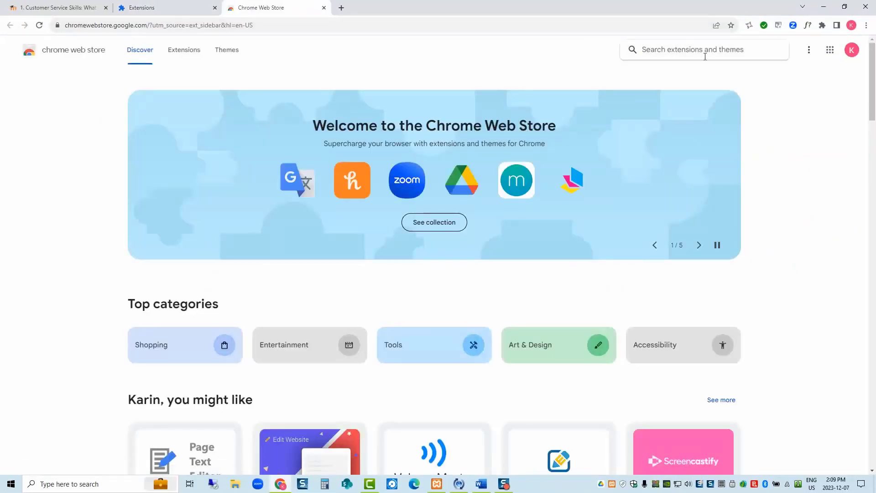
{"action": "type", "text": "natural"}
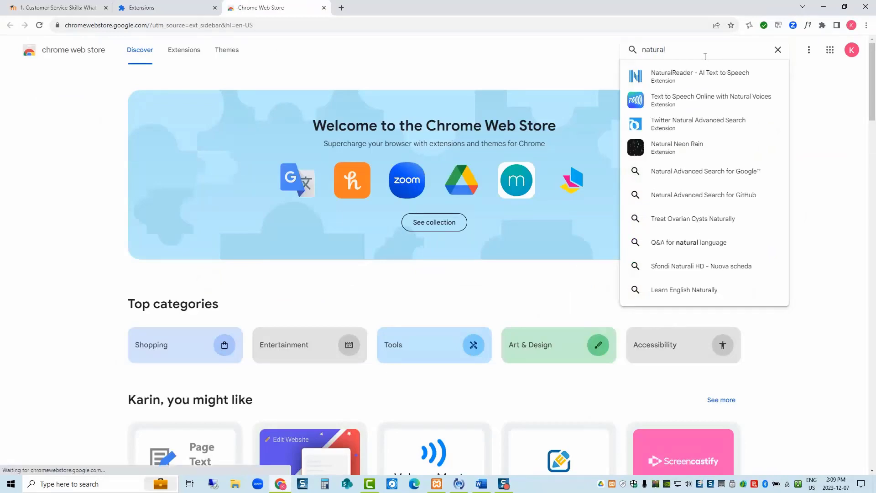
{"action": "left_click", "coordinate": [681, 81]}
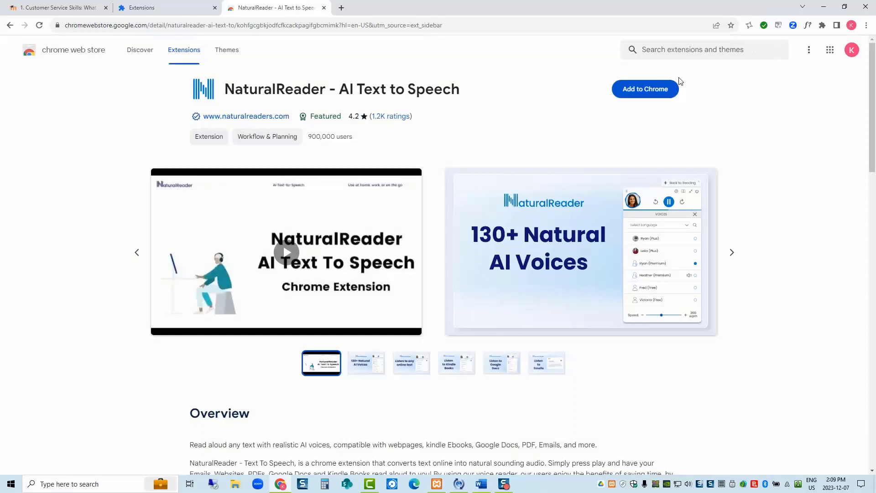
Add NaturalReader to Chrome, confirm its permissions, and pin it to the toolbar.
{"action": "left_click", "coordinate": [655, 97]}
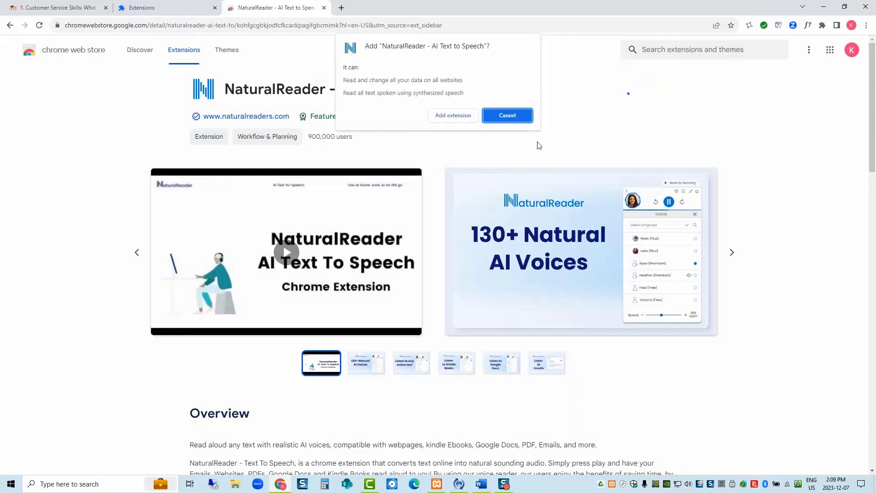
{"action": "left_click", "coordinate": [452, 116]}
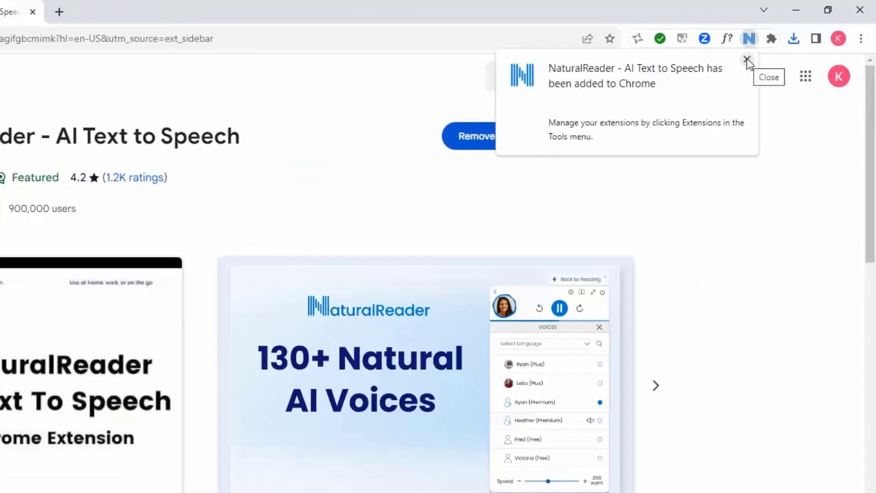
{"action": "left_click", "coordinate": [747, 60]}
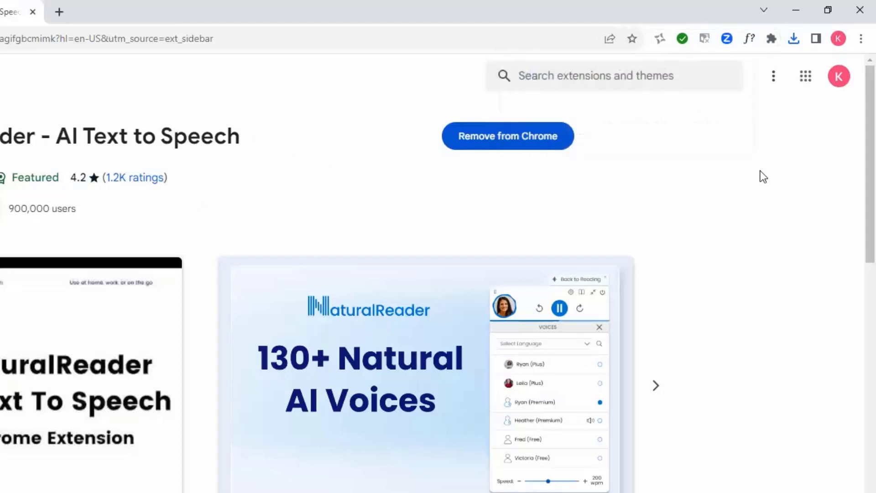
{"action": "left_click", "coordinate": [773, 43]}
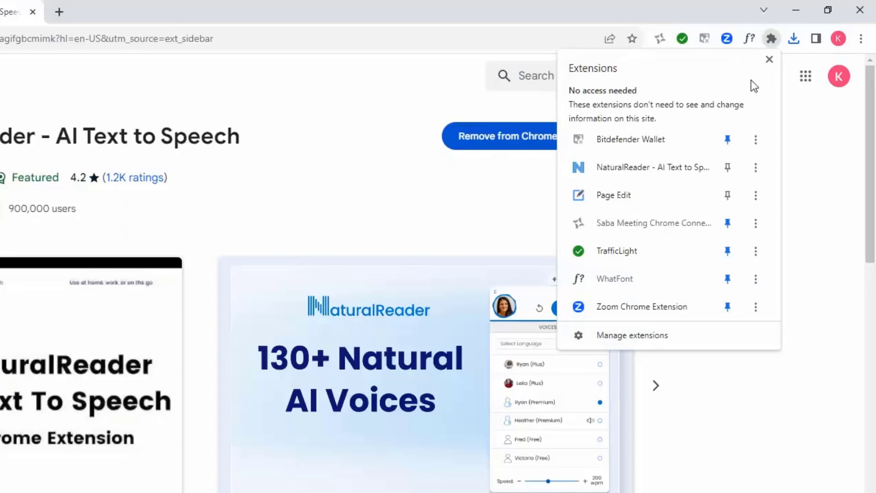
{"action": "left_click", "coordinate": [728, 168]}
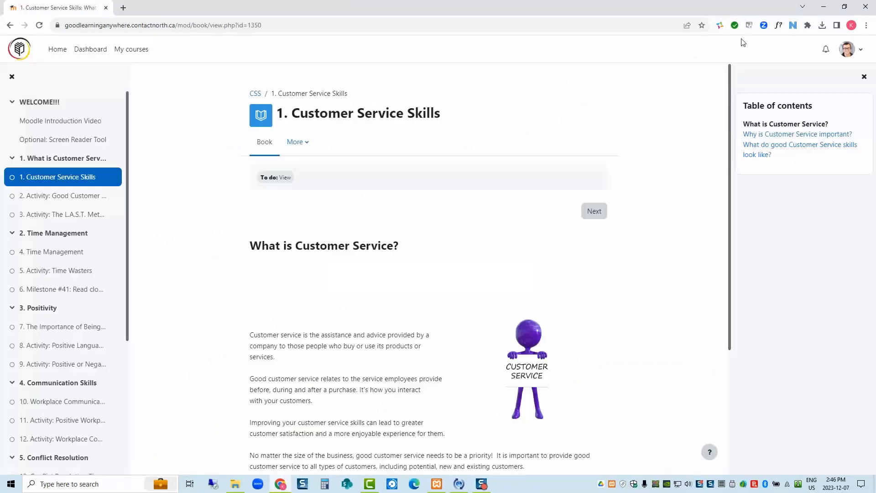
Select the Zira (Free) voice in the NaturalReader player and drag the player further left.
{"action": "left_click", "coordinate": [793, 25]}
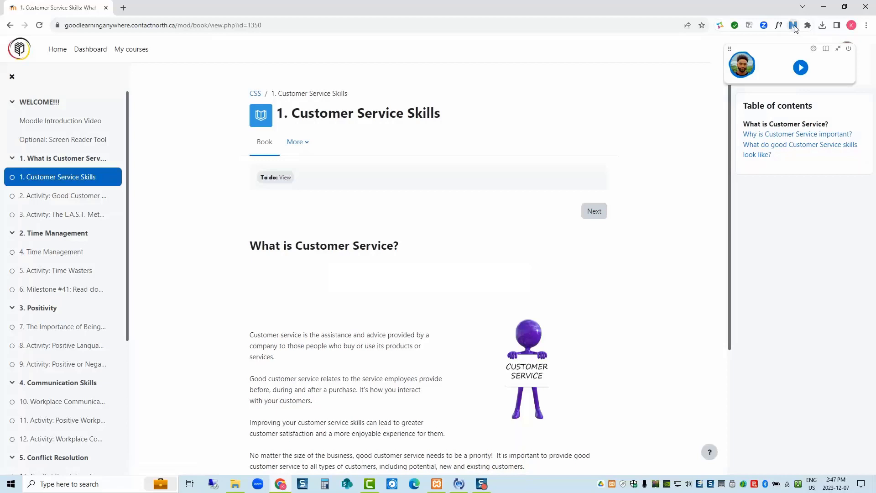
{"action": "mouse_move", "coordinate": [741, 65]}
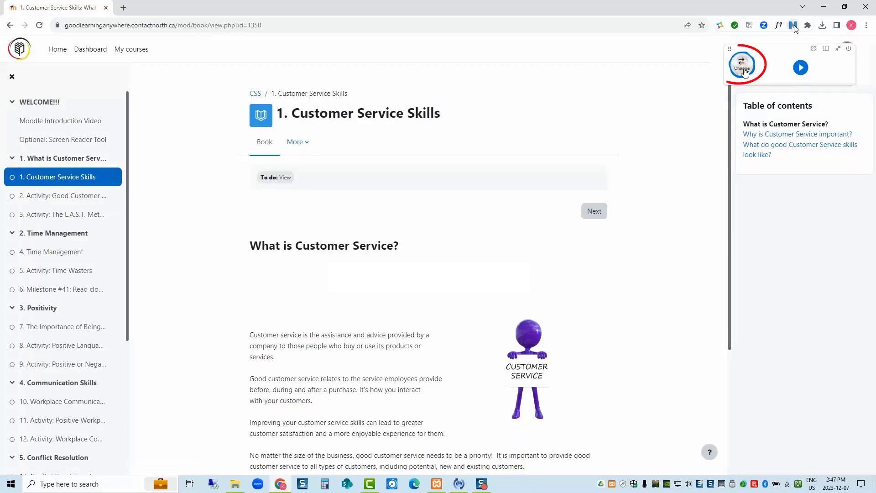
{"action": "left_click", "coordinate": [743, 67]}
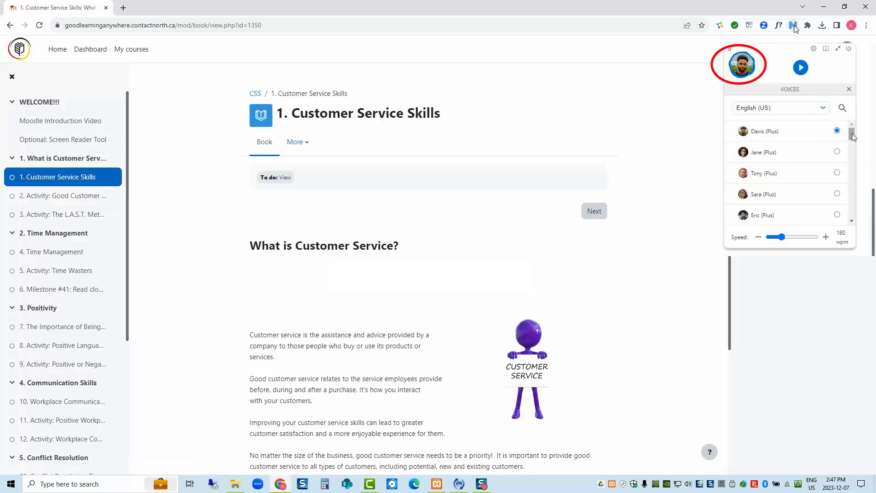
{"action": "left_click_drag", "start_coordinate": [852, 134], "coordinate": [855, 215]}
{"action": "mouse_move", "coordinate": [764, 173]}
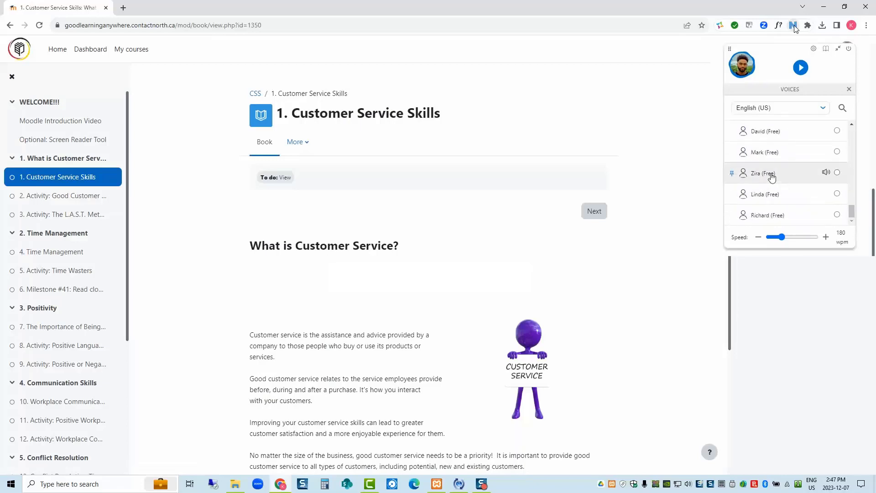
{"action": "left_click", "coordinate": [771, 176]}
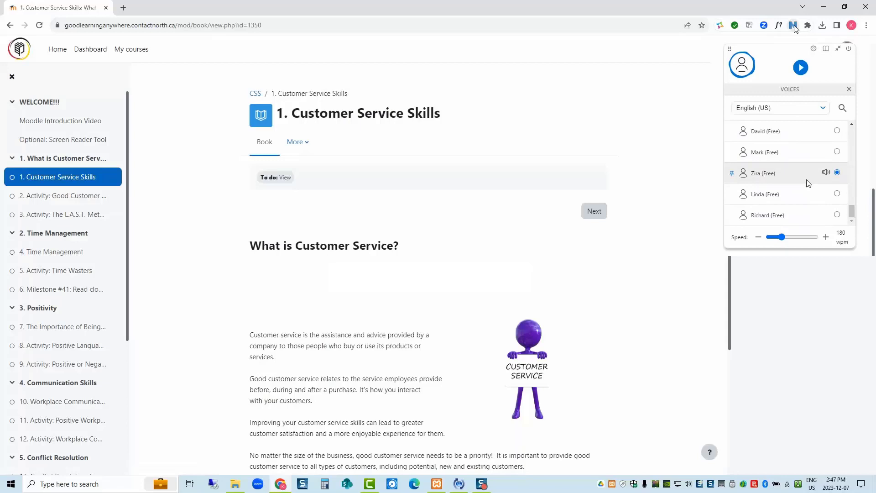
{"action": "left_click", "coordinate": [849, 90]}
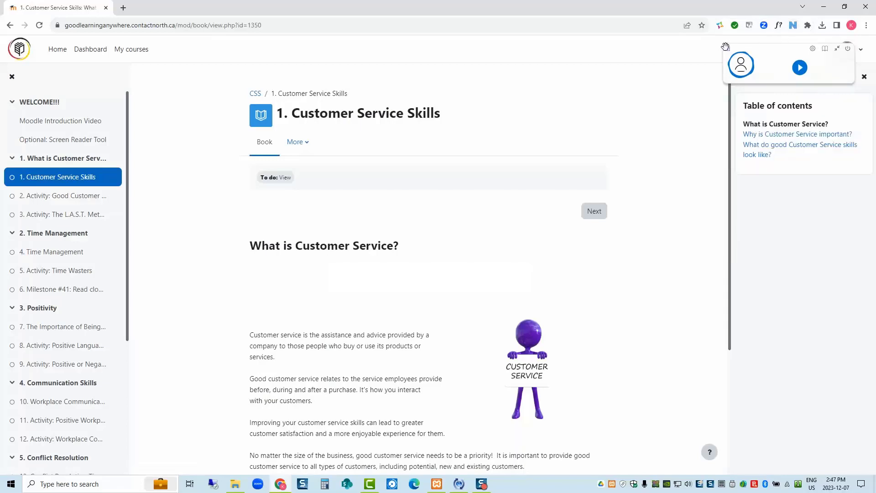
{"action": "left_click_drag", "start_coordinate": [726, 51], "coordinate": [586, 55]}
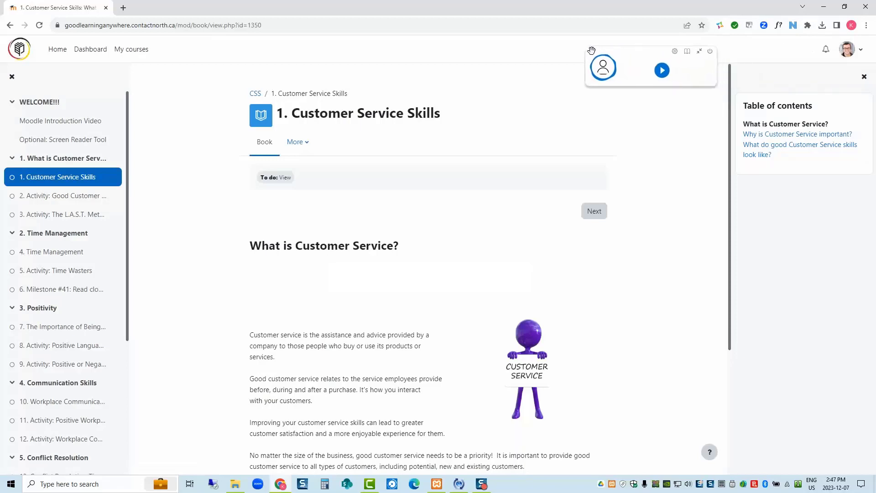
Restart the player and play the What is Customer Service? heading, then the opening paragraph.
{"action": "left_click", "coordinate": [712, 53]}
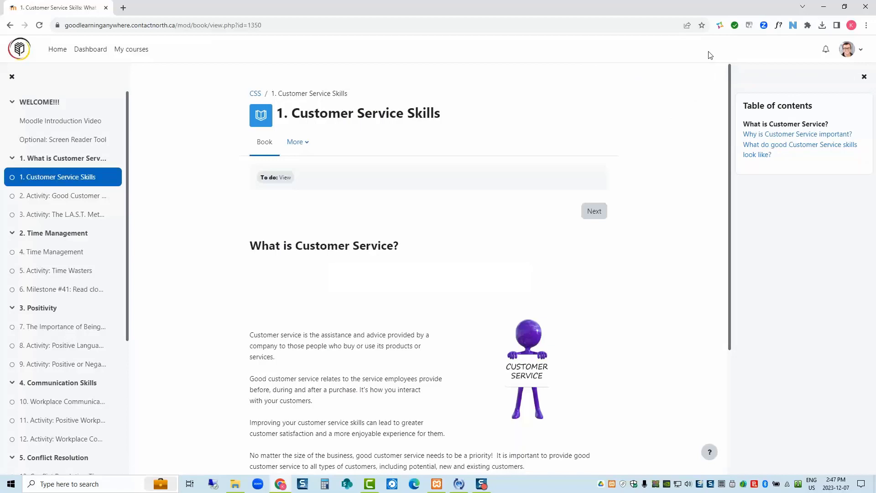
{"action": "left_click", "coordinate": [794, 26]}
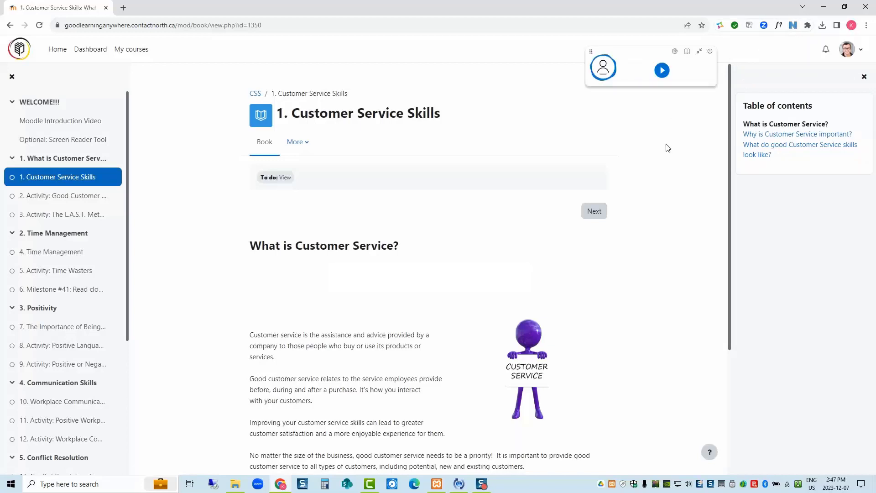
{"action": "left_click", "coordinate": [662, 71]}
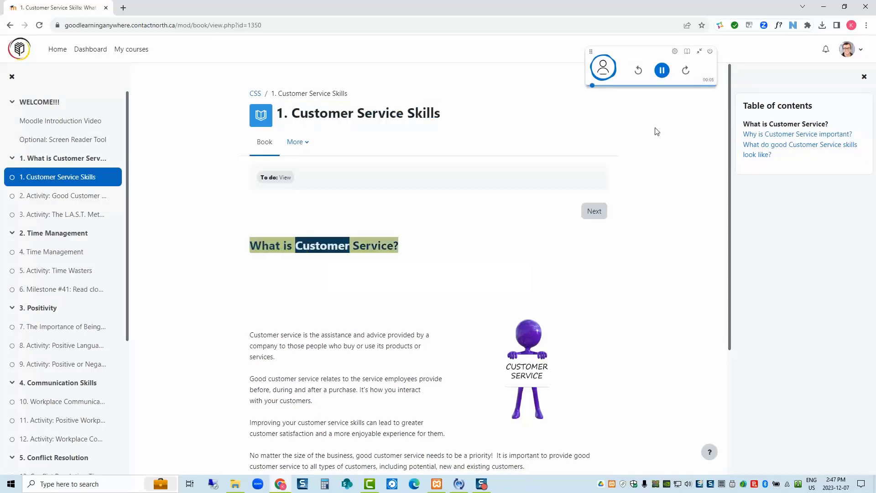
{"action": "left_click", "coordinate": [662, 72]}
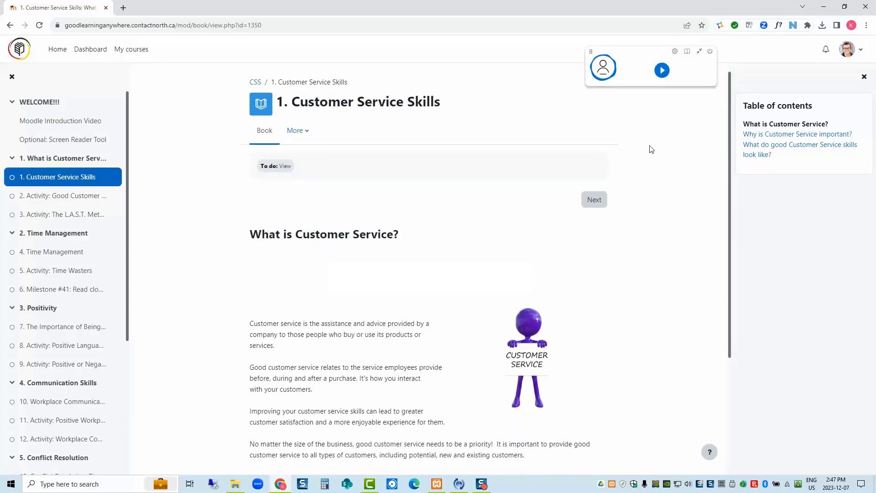
{"action": "left_click", "coordinate": [662, 70]}
Enable Highlight to Read with 'Highlight and show icon' in the reader settings.
{"action": "left_click", "coordinate": [675, 55]}
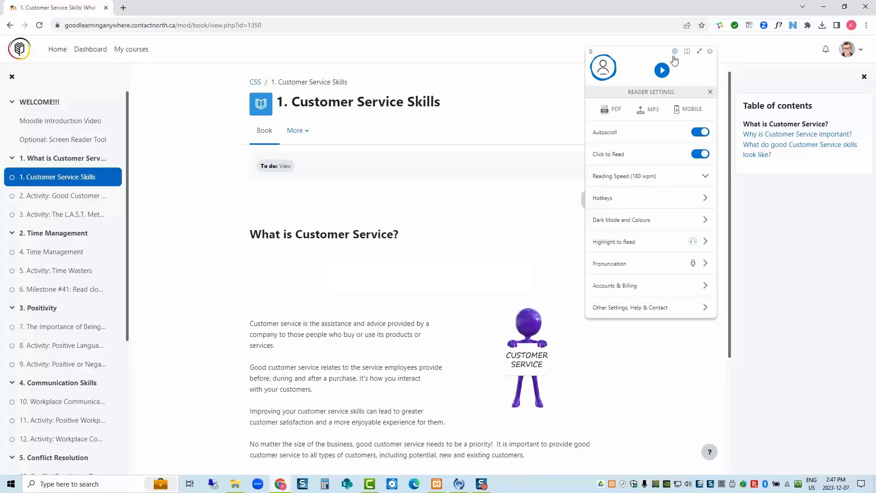
{"action": "left_click", "coordinate": [641, 243]}
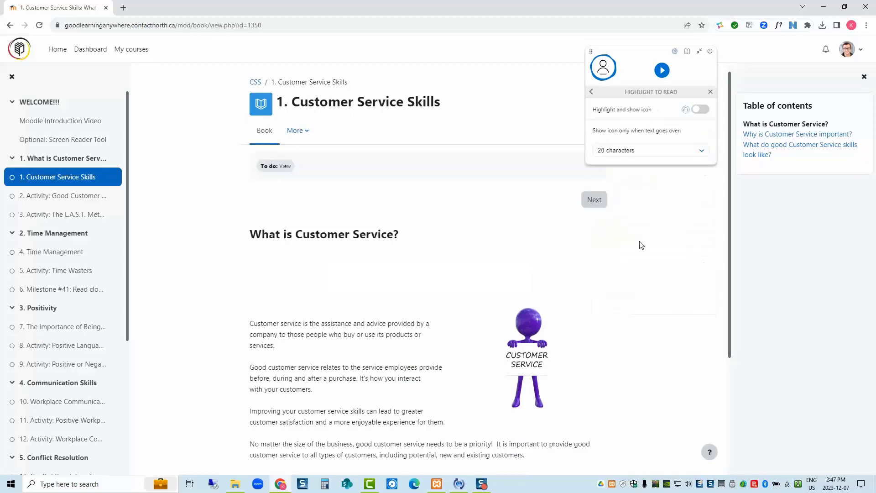
{"action": "left_click", "coordinate": [697, 111]}
{"action": "left_click", "coordinate": [711, 94]}
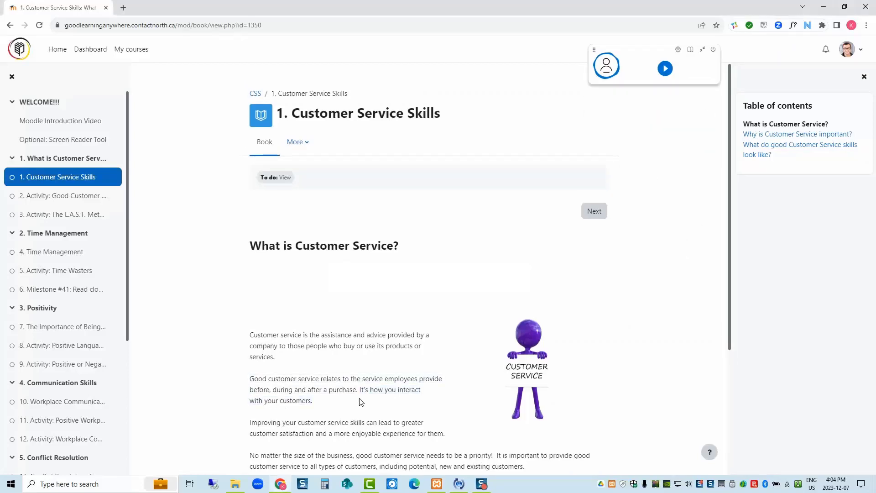
Select the sentence 'It's how you interact with your customers' and have it read aloud.
{"action": "left_click_drag", "start_coordinate": [362, 405], "coordinate": [359, 393]}
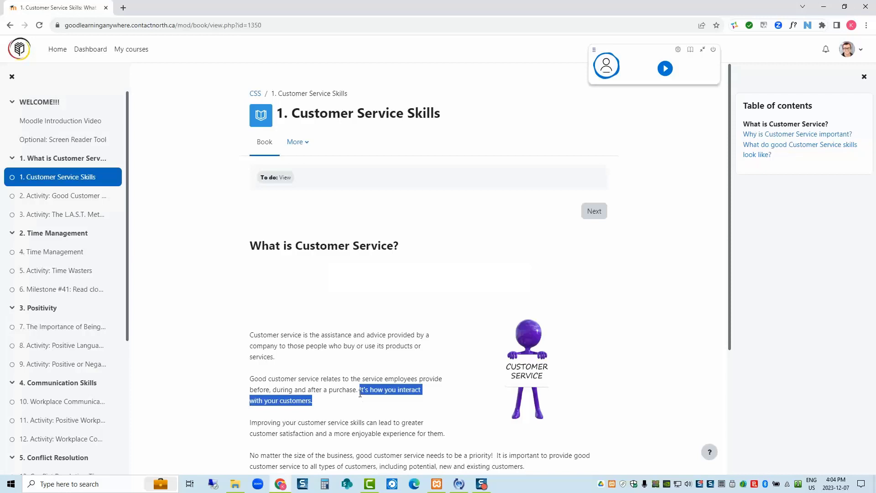
{"action": "left_click", "coordinate": [665, 70]}
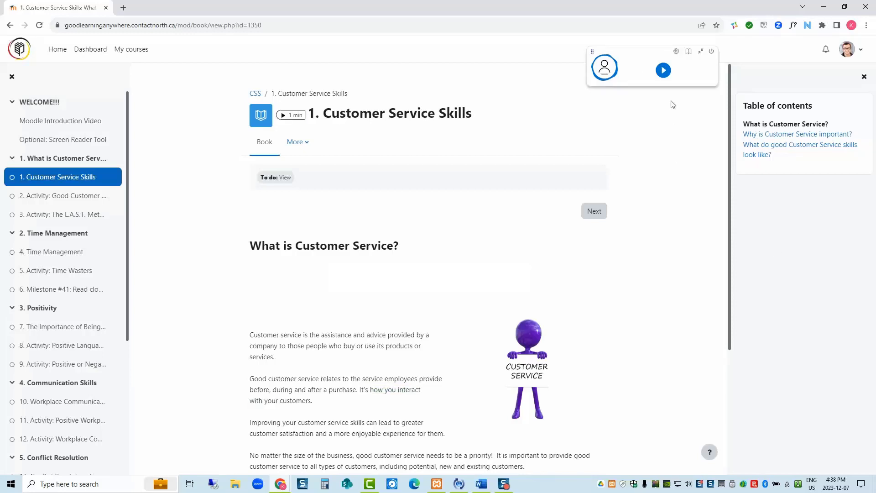
Upload Problem Solving Tips.pdf from Downloaded Files into NaturalReader Online.
{"action": "left_click", "coordinate": [676, 52]}
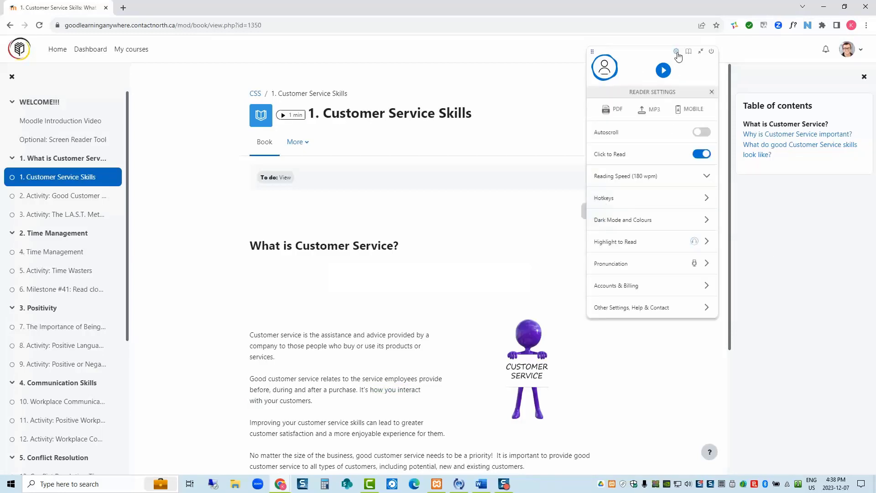
{"action": "left_click", "coordinate": [611, 111]}
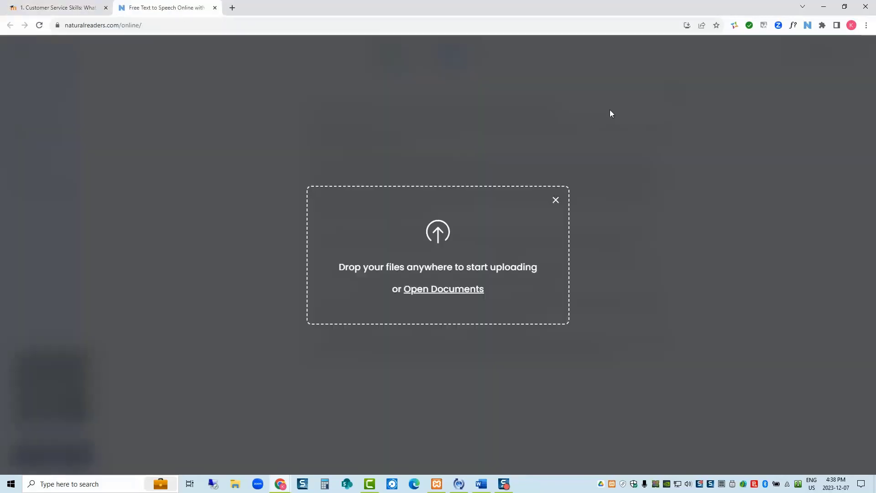
{"action": "left_click", "coordinate": [460, 288]}
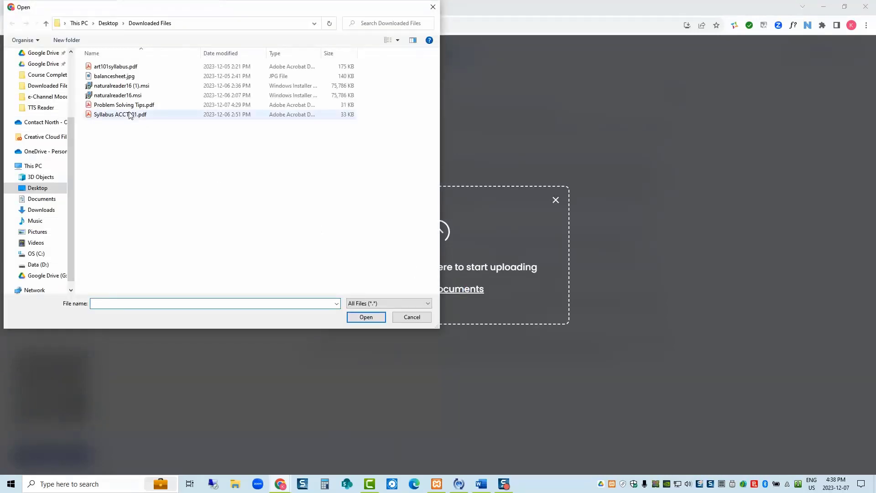
{"action": "left_click", "coordinate": [127, 105]}
{"action": "left_click", "coordinate": [366, 317]}
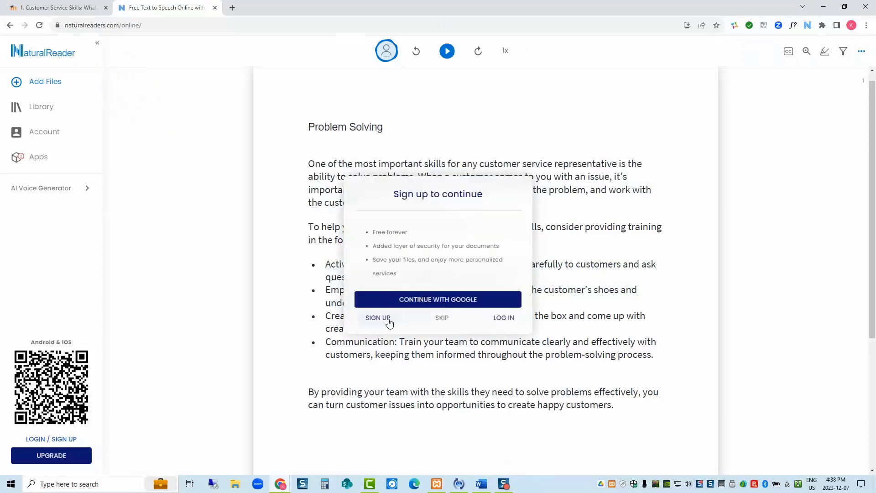
Skip the sign-up prompt, play the document, jump to the Active listening bullet and final paragraph, then stop.
{"action": "left_click", "coordinate": [441, 318]}
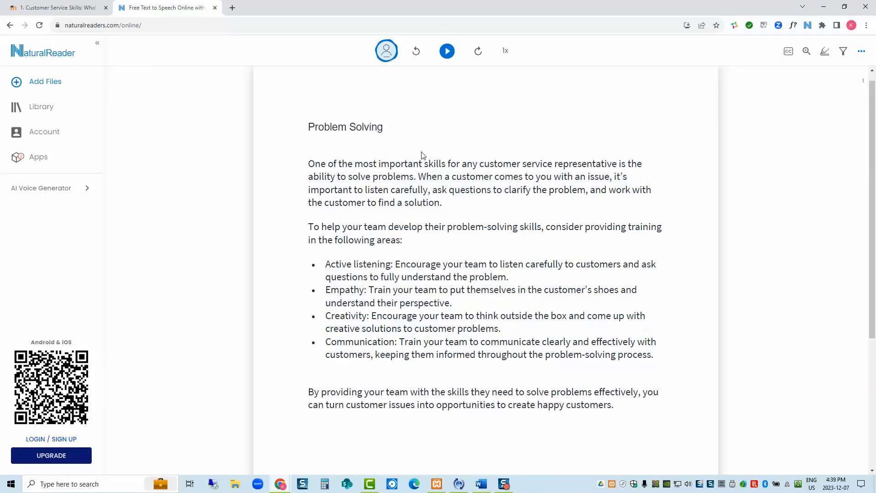
{"action": "left_click", "coordinate": [447, 52]}
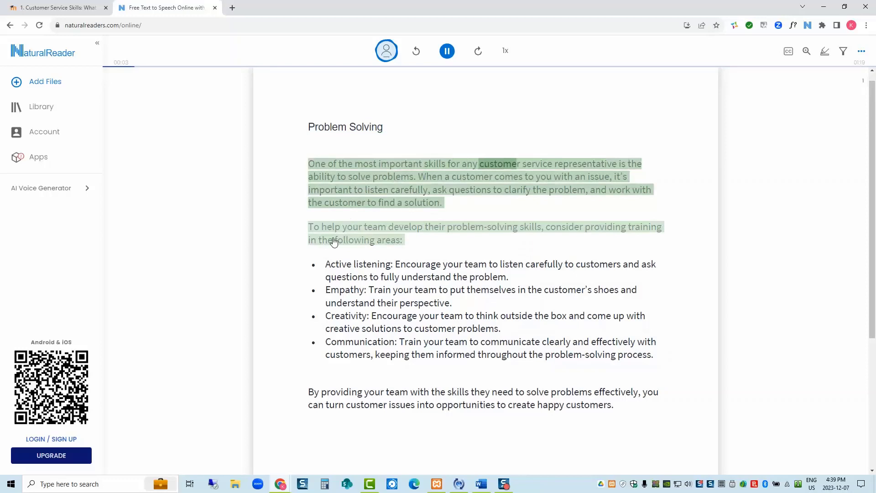
{"action": "left_click", "coordinate": [326, 267]}
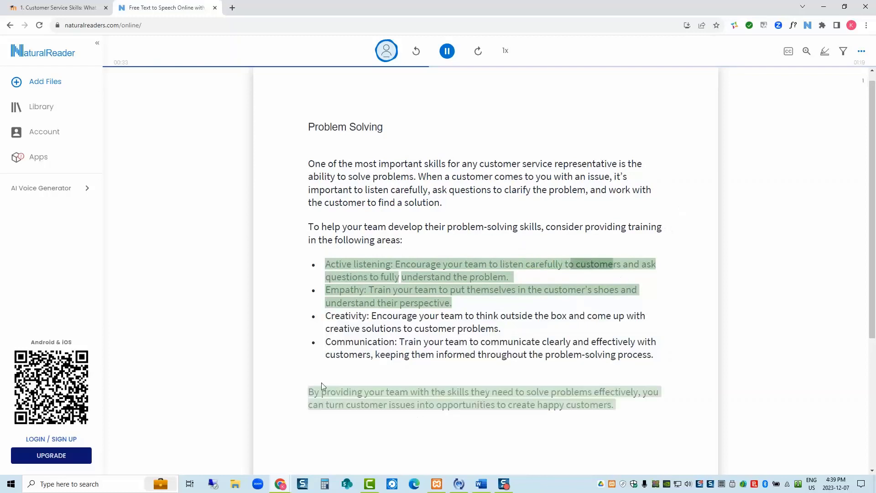
{"action": "left_click", "coordinate": [312, 401]}
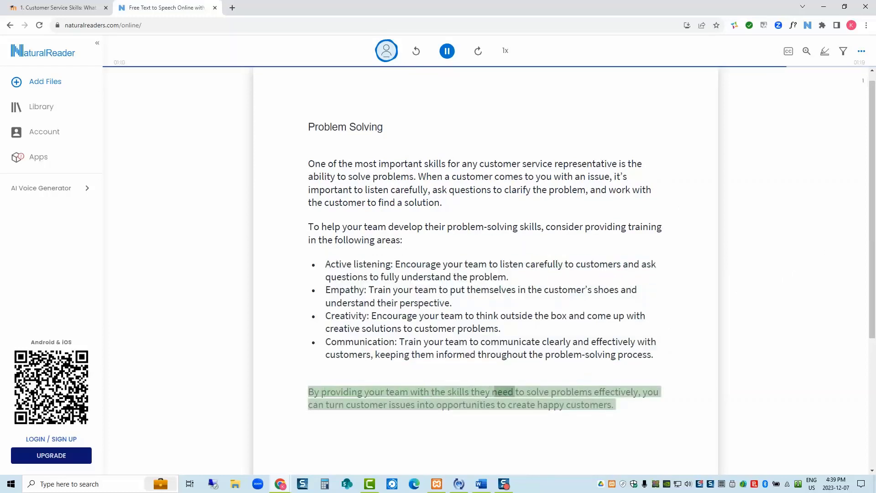
{"action": "key", "text": "space"}
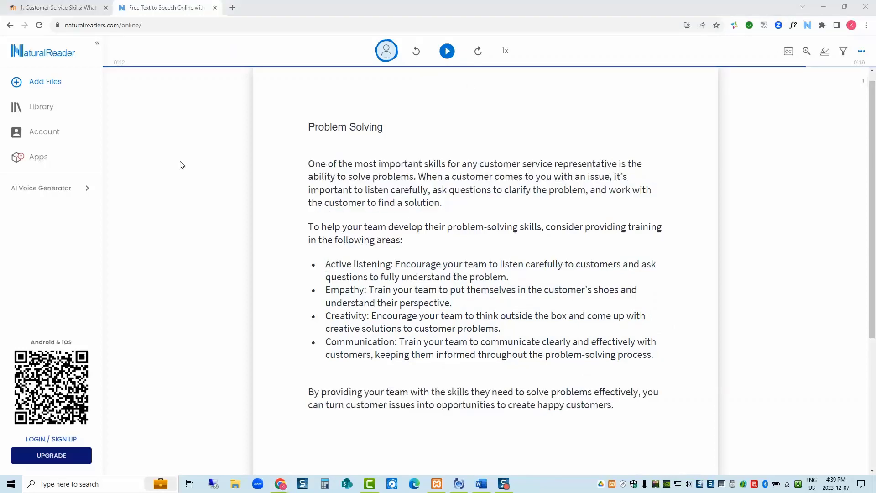
Go to naturalreaders.com/software.html in the Customer Service Skills tab.
{"action": "left_click", "coordinate": [78, 8]}
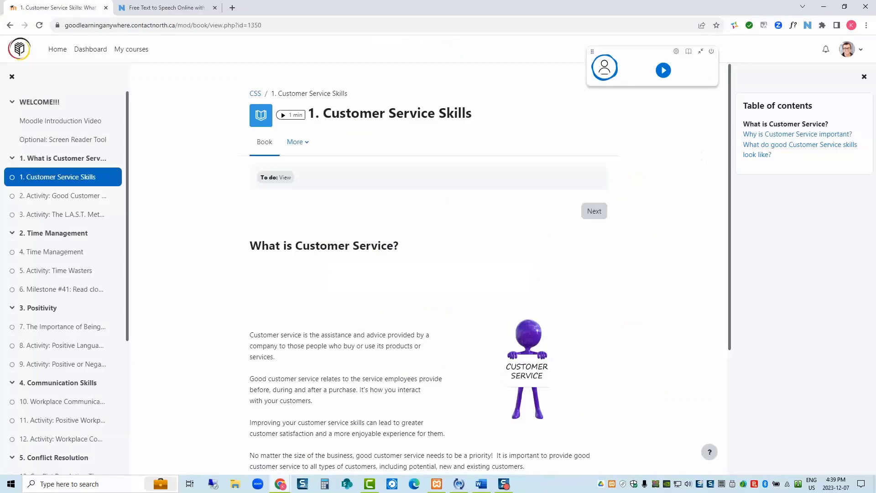
{"action": "left_click", "coordinate": [97, 26]}
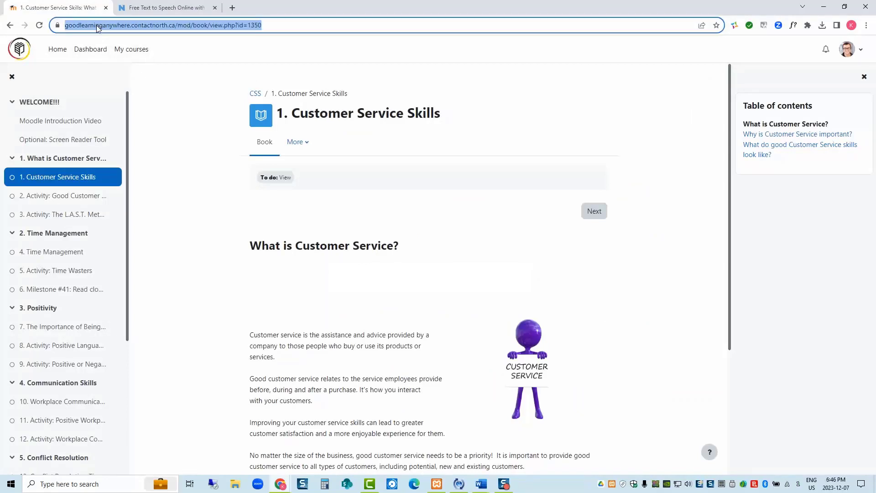
{"action": "type", "text": "naturalre"}
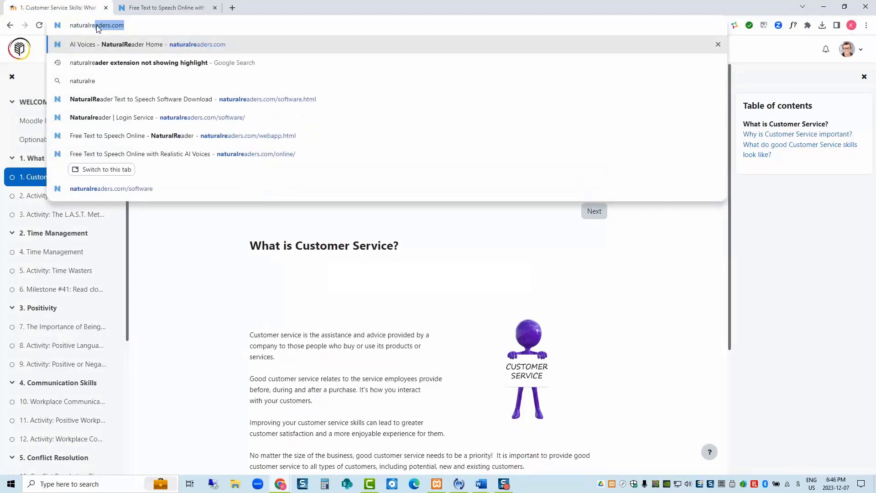
{"action": "type", "text": "aders.com/"}
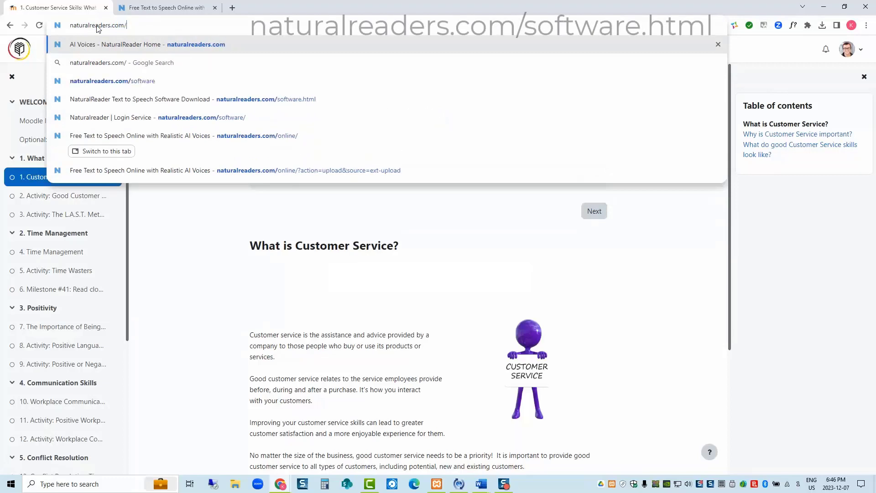
{"action": "type", "text": "software"}
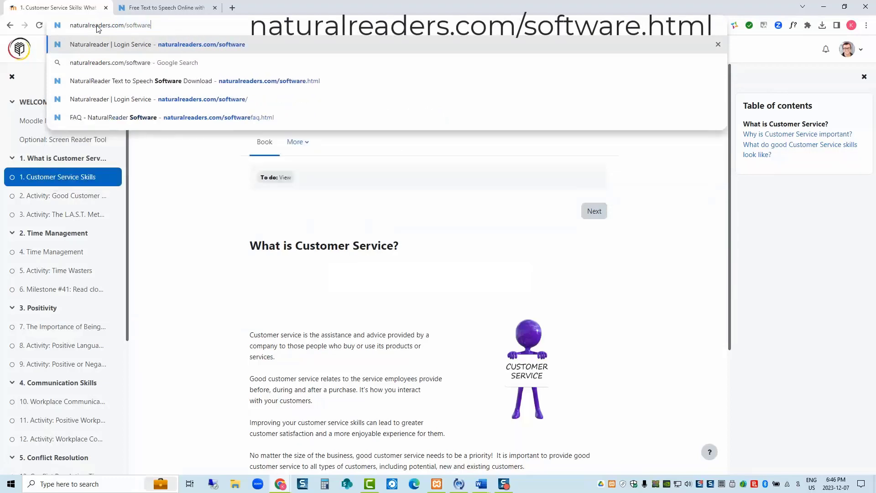
{"action": "type", "text": ".html"}
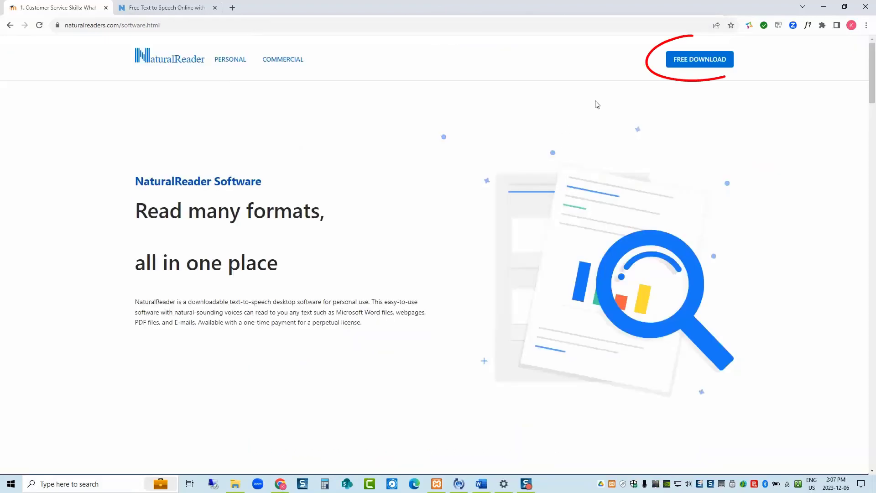
Download the NaturalReader 16 installer and save naturalreader16.msi.
{"action": "left_click", "coordinate": [698, 64]}
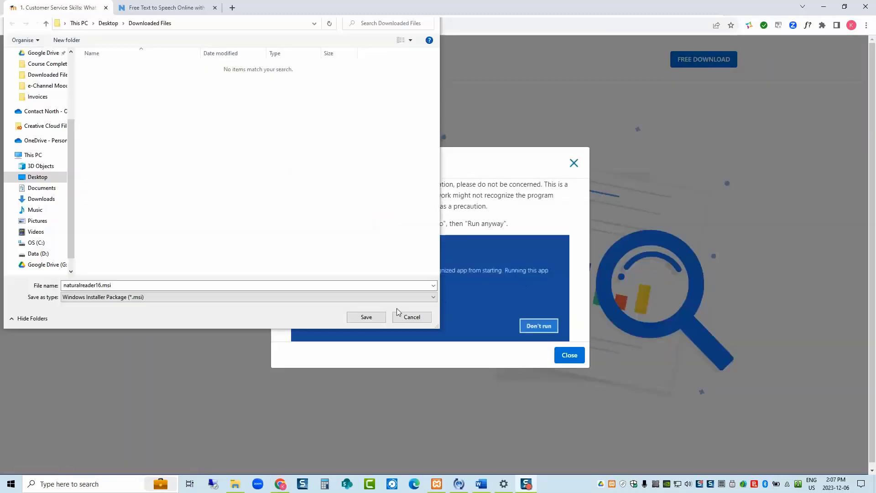
{"action": "left_click", "coordinate": [367, 318]}
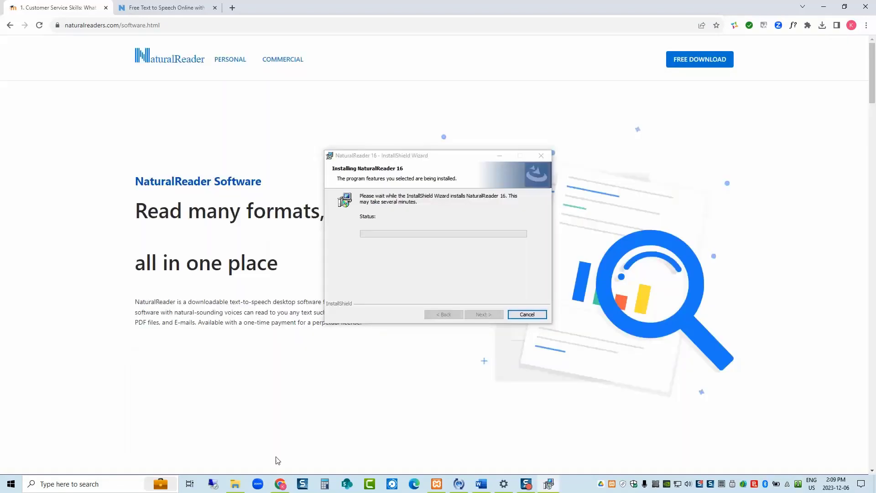
Accept the licence, keep default setup options, install NaturalReader 16 with UAC approval, and finish.
{"action": "left_click", "coordinate": [335, 282]}
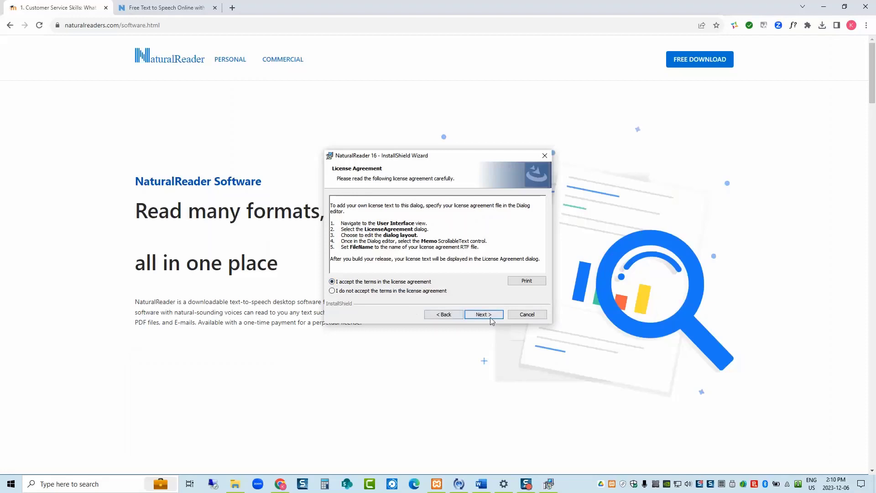
{"action": "left_click", "coordinate": [487, 314]}
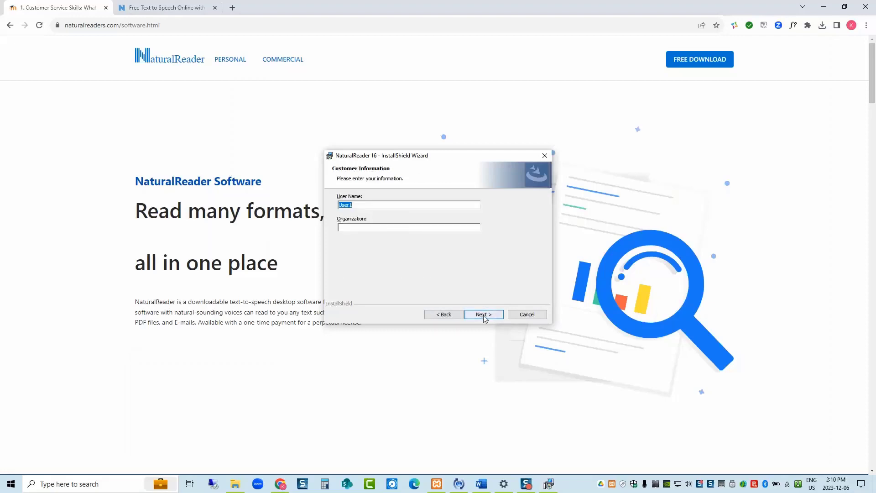
{"action": "left_click", "coordinate": [485, 317]}
{"action": "left_click", "coordinate": [485, 317]}
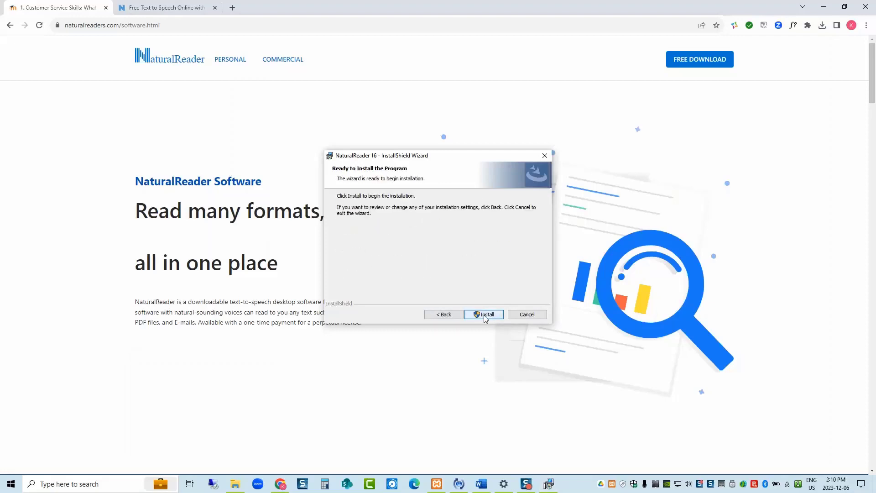
{"action": "left_click", "coordinate": [484, 315]}
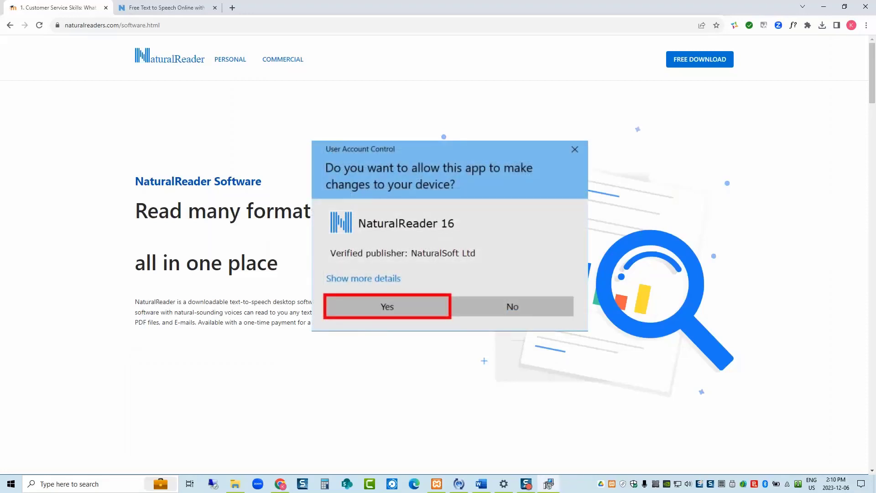
{"action": "key", "text": "Return"}
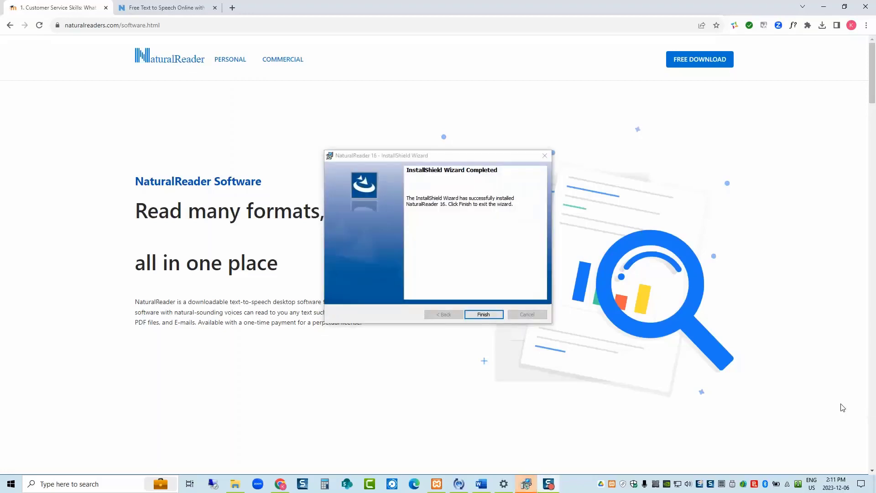
{"action": "left_click", "coordinate": [483, 314]}
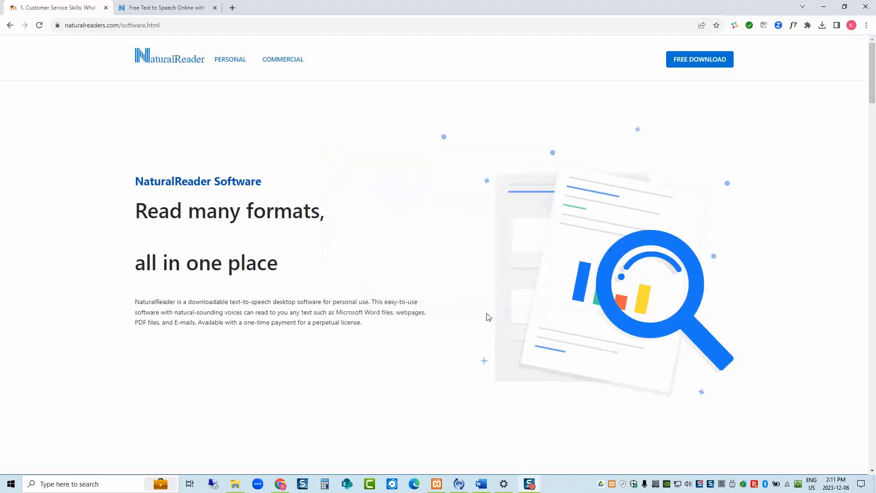
Launch NaturalReader 16 from Recently added in the Start menu.
{"action": "left_click", "coordinate": [10, 484]}
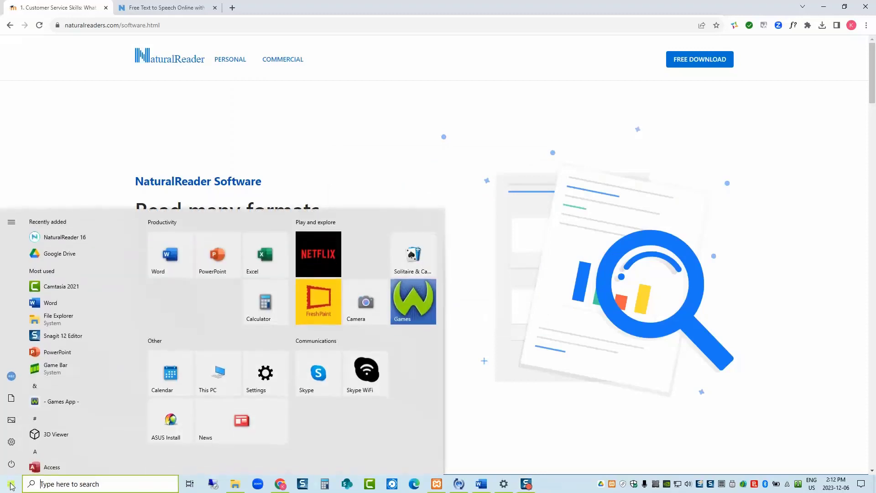
{"action": "left_click", "coordinate": [65, 237]}
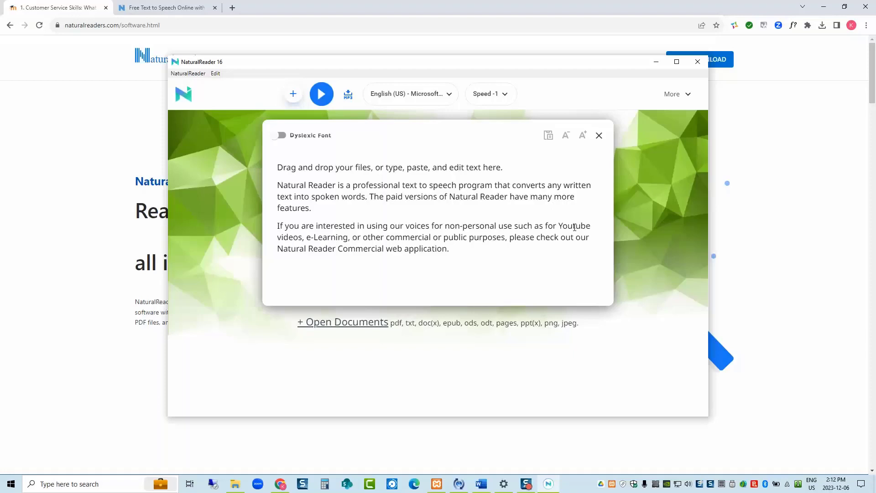
Collapse NaturalReader 16 to its Mini Board via More > Miniboard and reposition it over the page.
{"action": "left_click", "coordinate": [689, 97]}
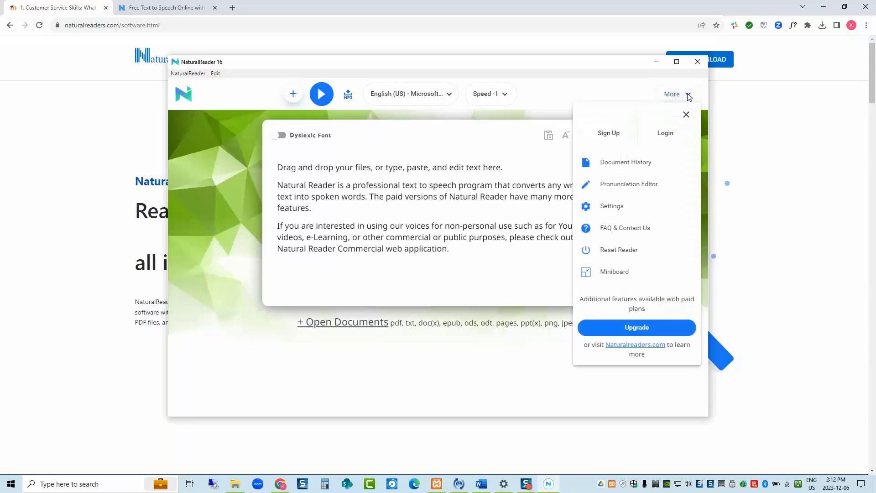
{"action": "left_click", "coordinate": [621, 274]}
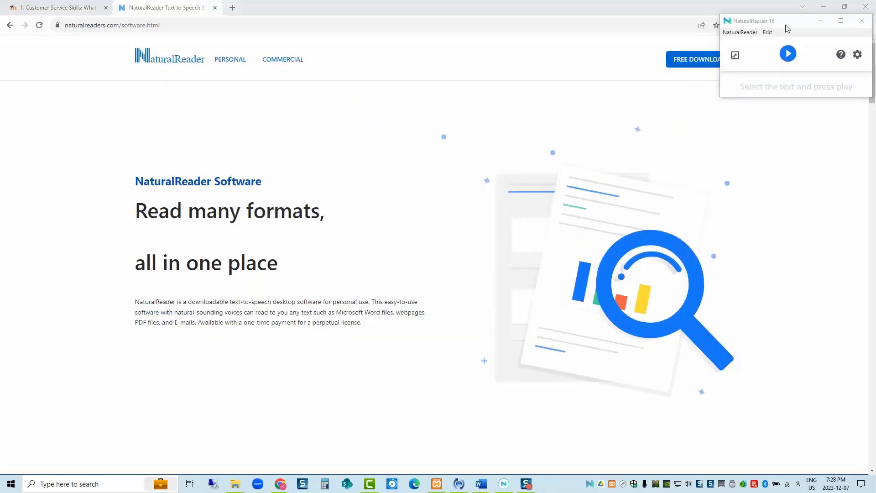
{"action": "left_click_drag", "start_coordinate": [797, 24], "coordinate": [634, 56]}
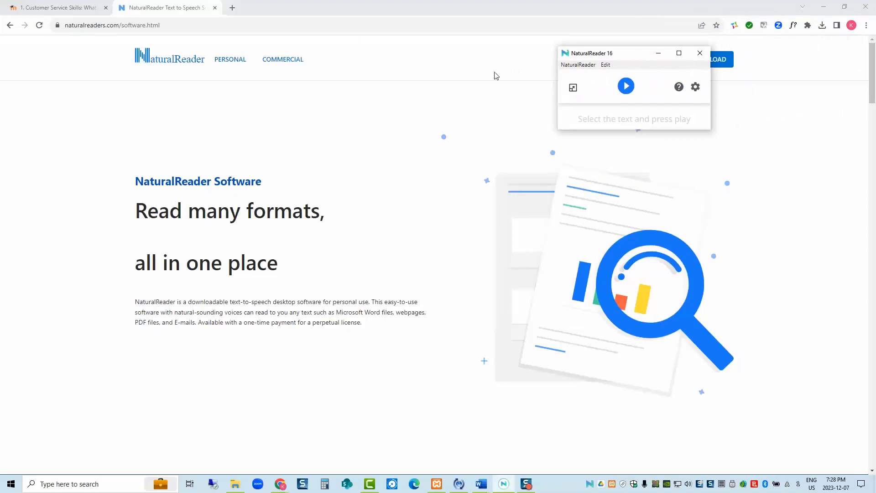
Select the 'Good customer service relates…' paragraph, play it on the Mini Board, then expand back.
{"action": "left_click", "coordinate": [73, 10]}
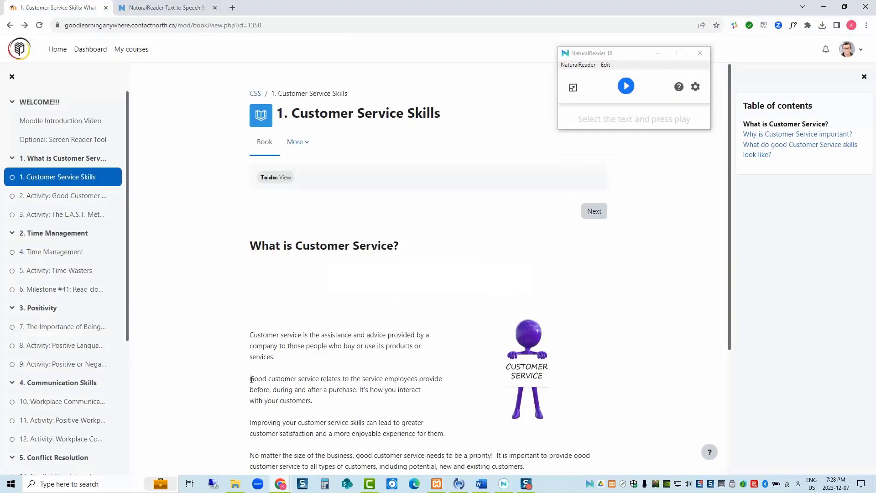
{"action": "left_click_drag", "start_coordinate": [251, 380], "coordinate": [318, 404]}
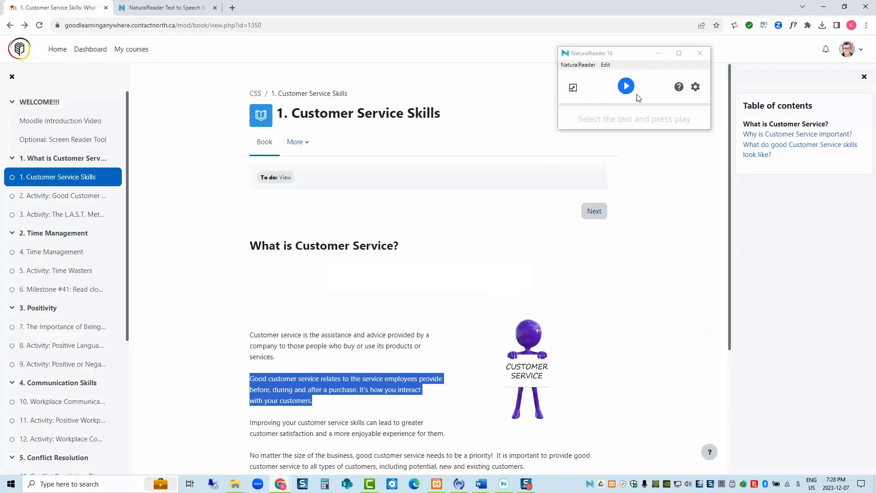
{"action": "left_click", "coordinate": [626, 87]}
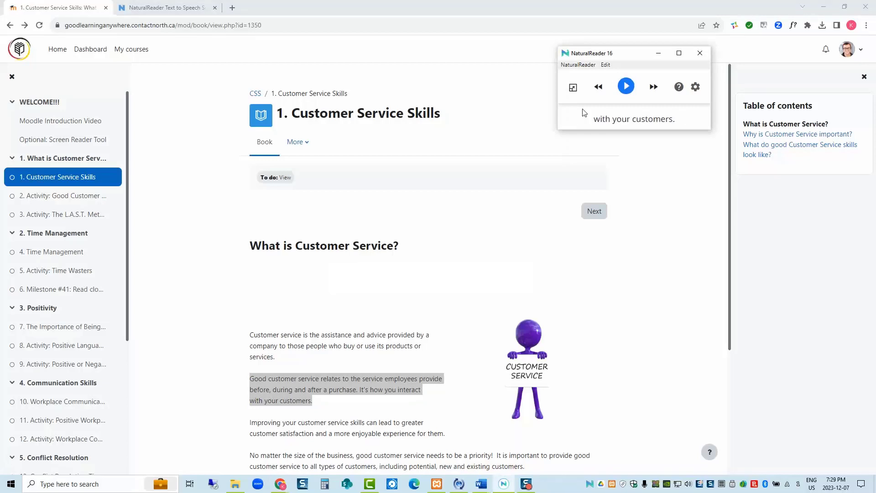
{"action": "left_click", "coordinate": [573, 89]}
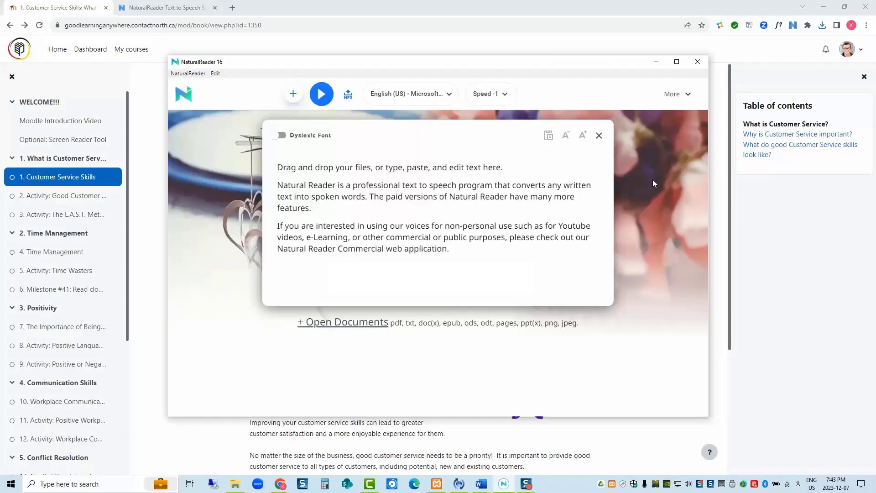
Show the NaturalReader extension's floating player over the Customer Service Skills page.
{"action": "left_click", "coordinate": [794, 27]}
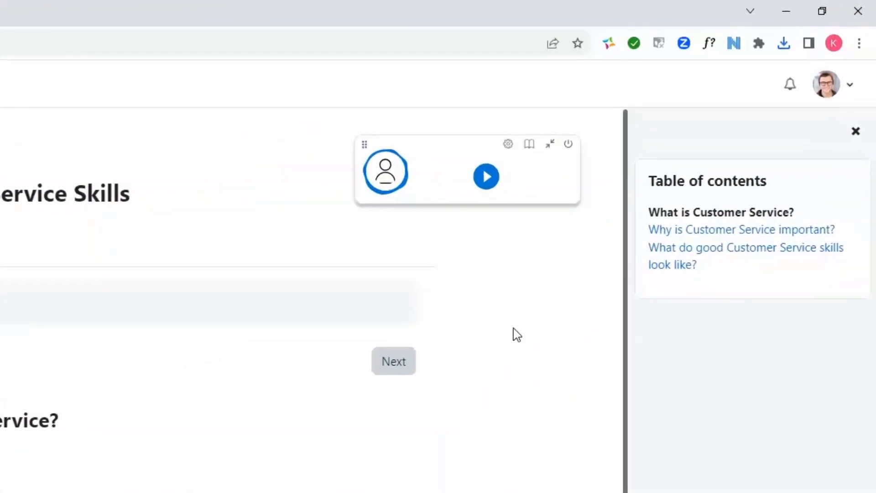